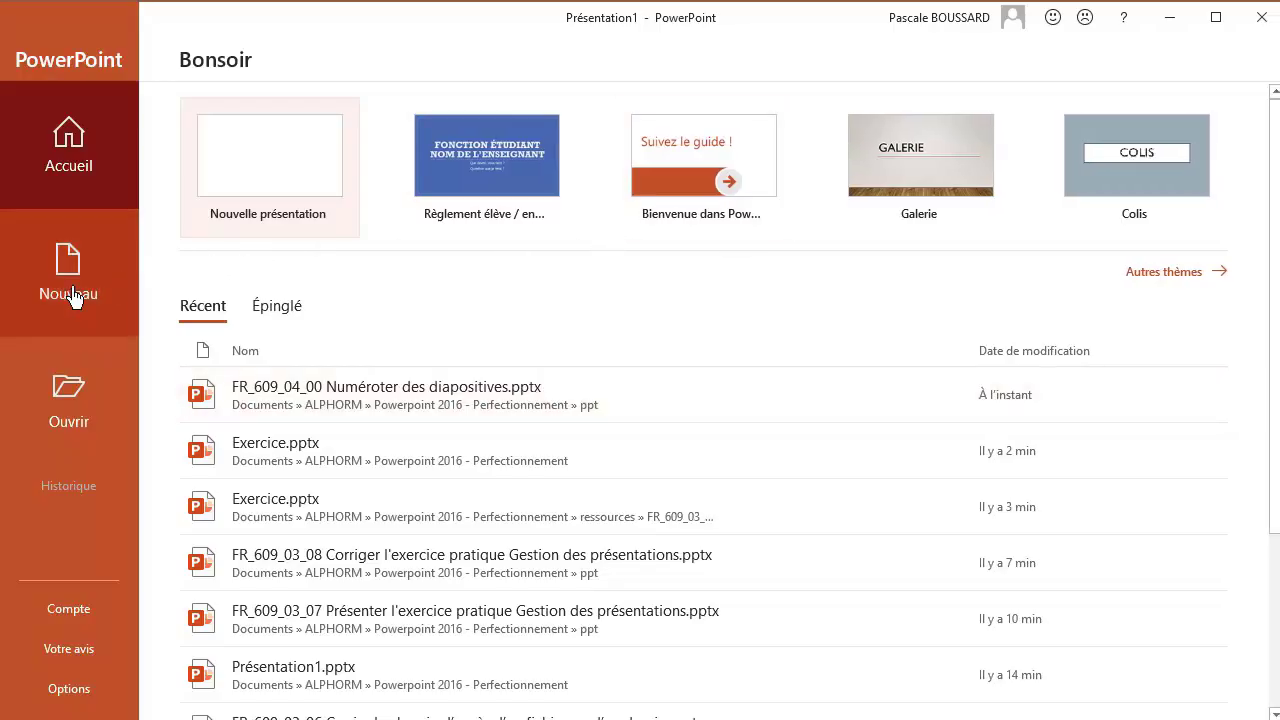
Step: Show the Nouveau page with the Office template gallery
{"action": "left_click", "coordinate": [40, 292]}
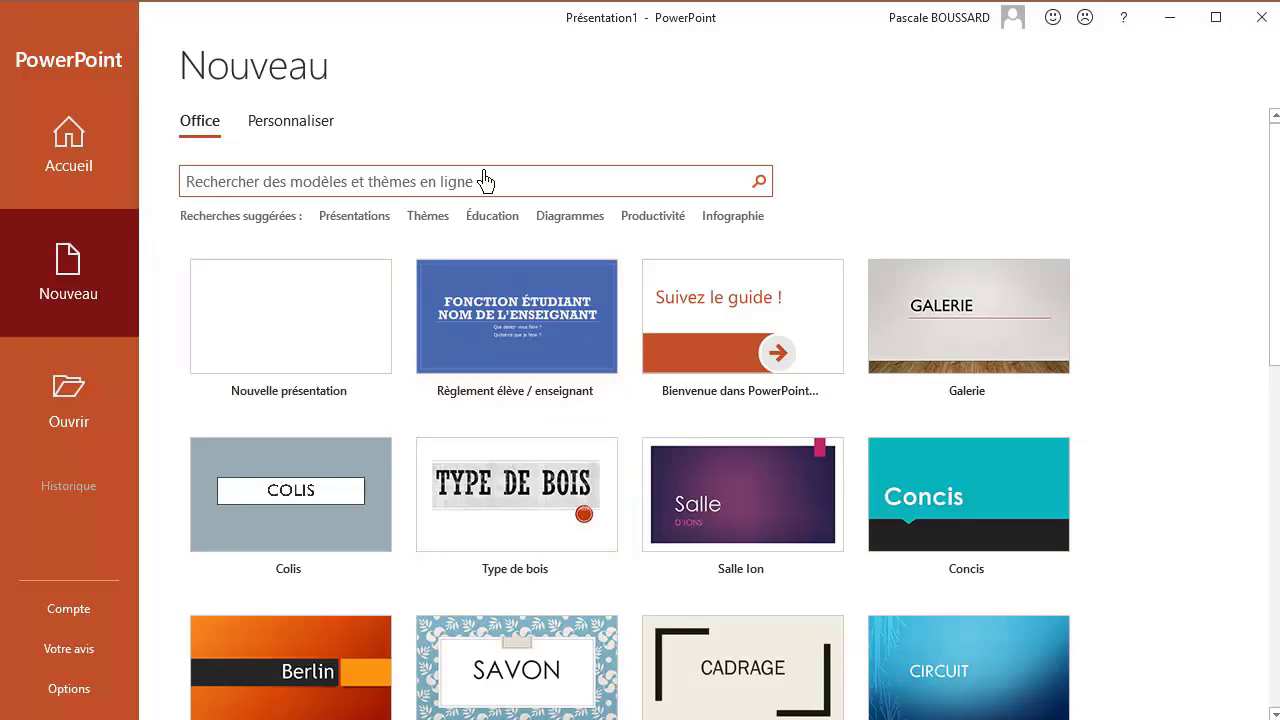
Step: Search the Éducation templates and create a presentation from Règlement élève / enseignant
{"action": "left_click", "coordinate": [500, 218]}
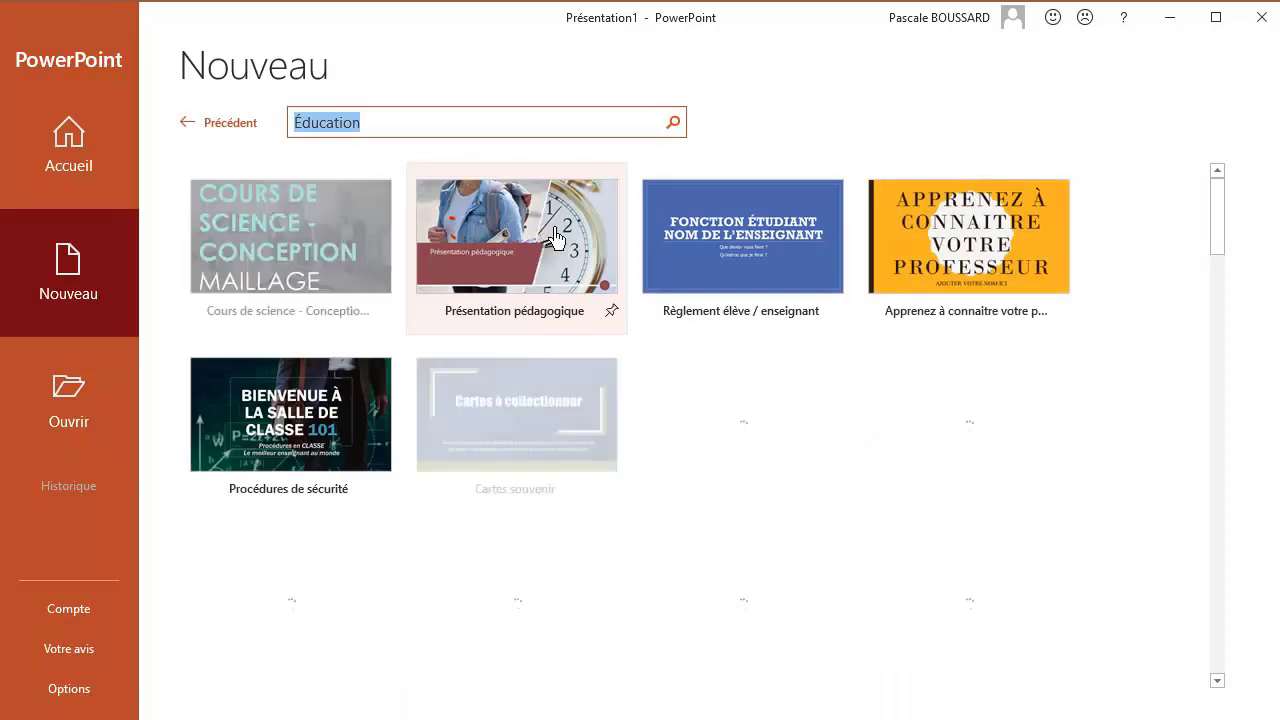
{"action": "left_click", "coordinate": [757, 258]}
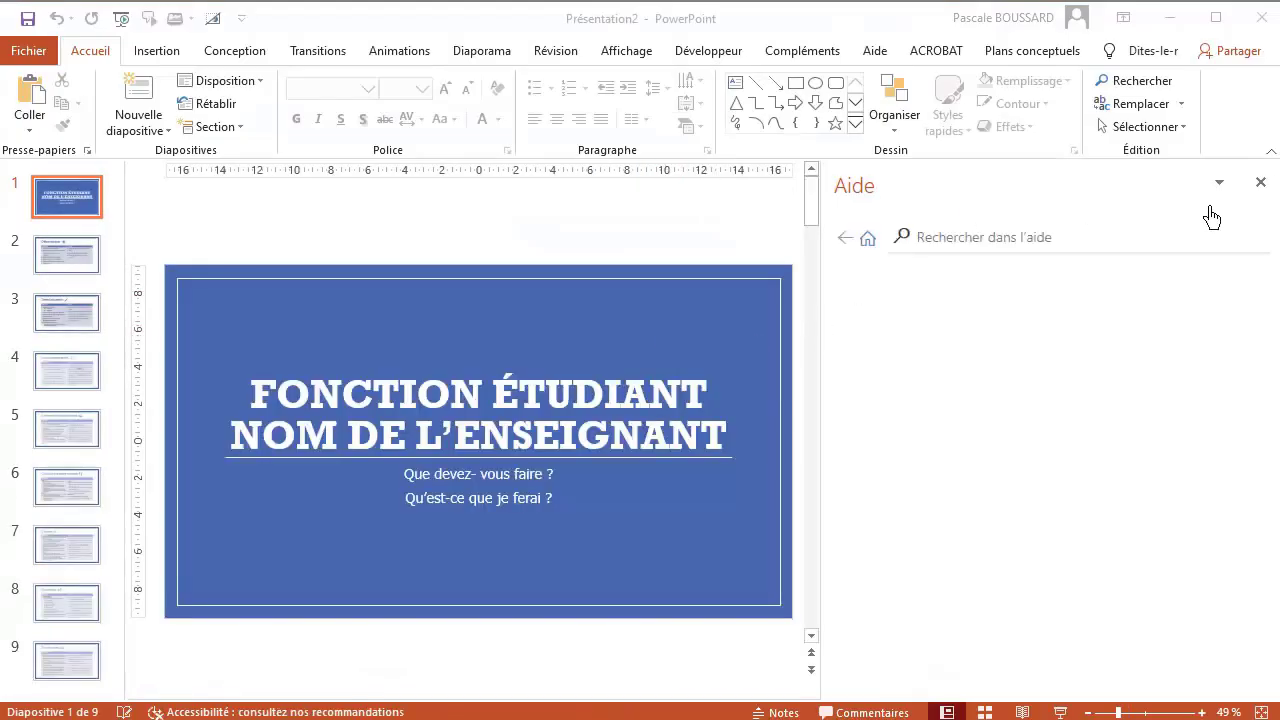
Step: Close the Aide help pane and bring up the Insertion commands
{"action": "left_click", "coordinate": [1260, 183]}
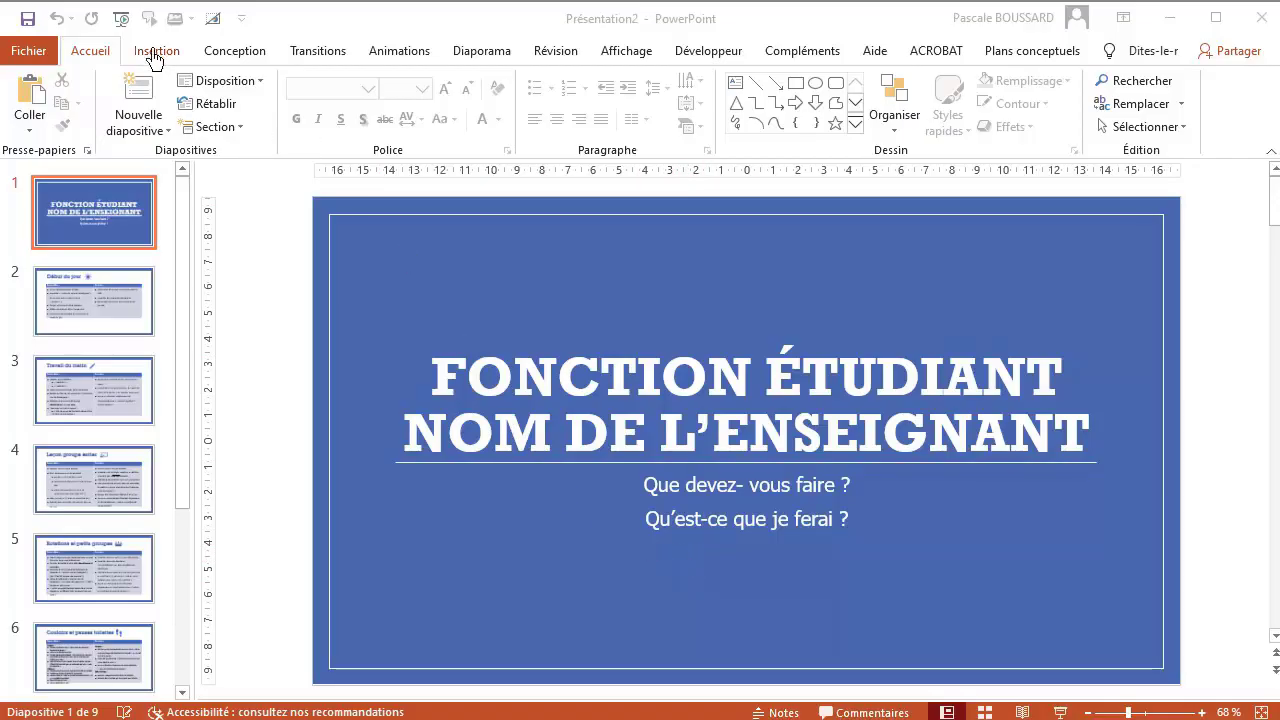
{"action": "left_click", "coordinate": [166, 54]}
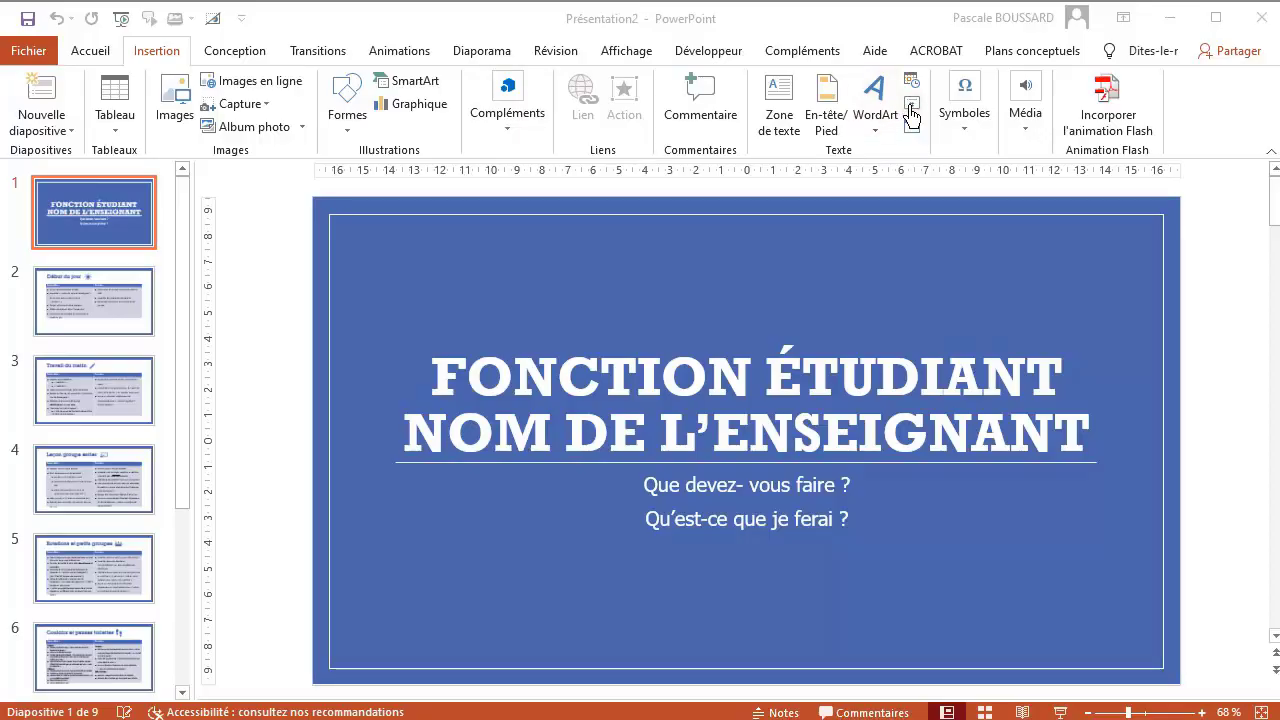
Step: Enable Numéro de diapositive in En-tête et pied de page and apply it to all slides
{"action": "left_click", "coordinate": [911, 110]}
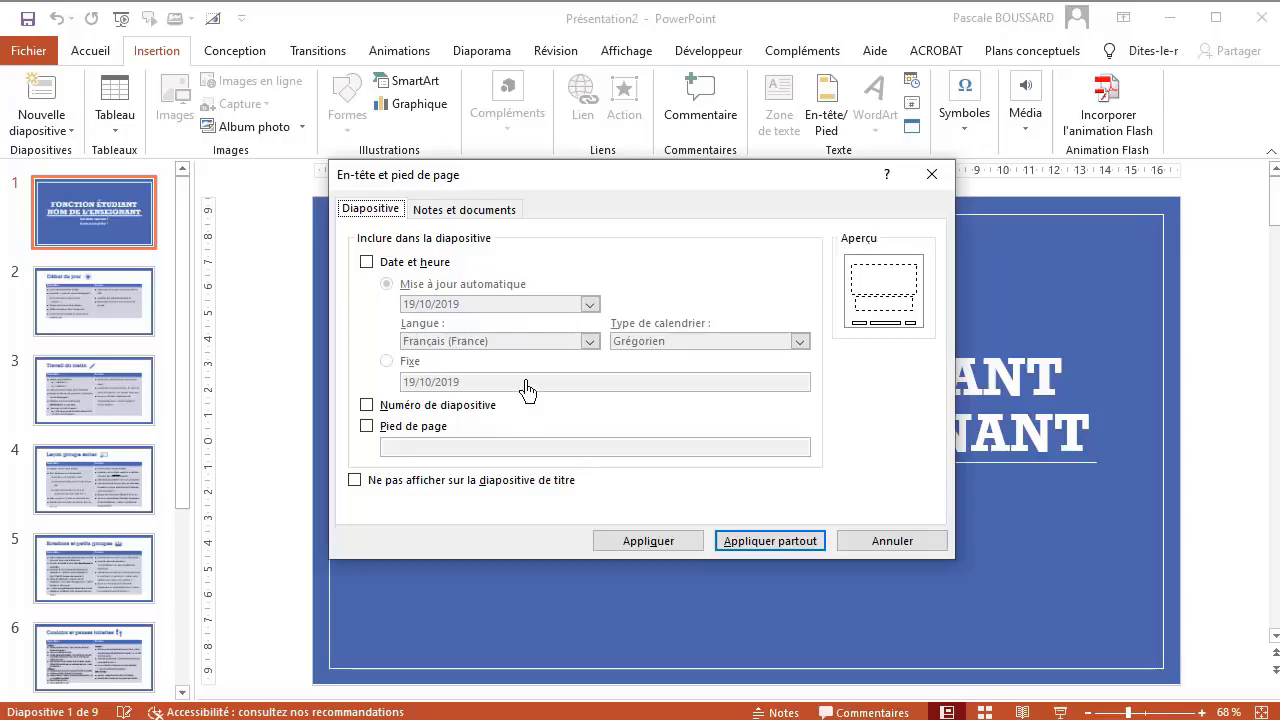
{"action": "left_click", "coordinate": [367, 406]}
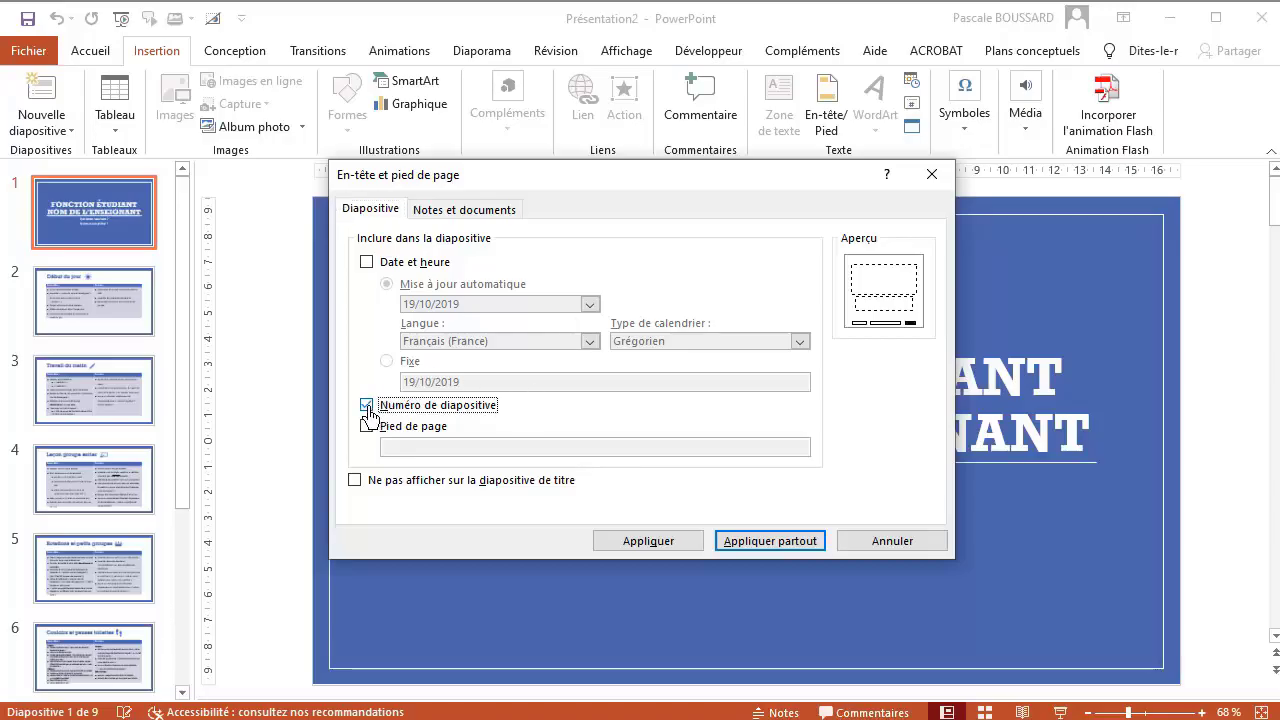
{"action": "left_click", "coordinate": [752, 545]}
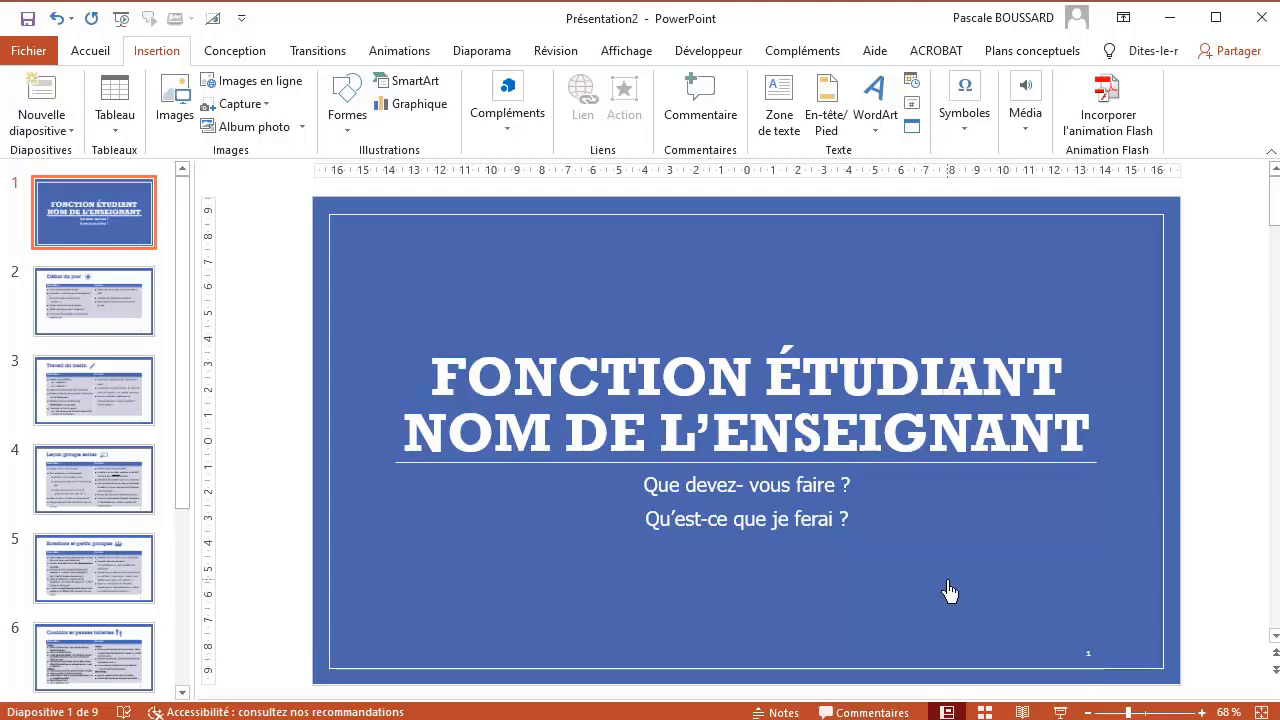
Step: Review the numbers on every slide, return to slide 1, and reopen En-tête et pied de page
{"action": "scroll", "coordinate": [946, 591], "scroll_direction": "down", "scroll_amount": 1}
{"action": "scroll", "coordinate": [800, 570], "scroll_direction": "down", "scroll_amount": 1}
{"action": "scroll", "coordinate": [800, 570], "scroll_direction": "down", "scroll_amount": 1}
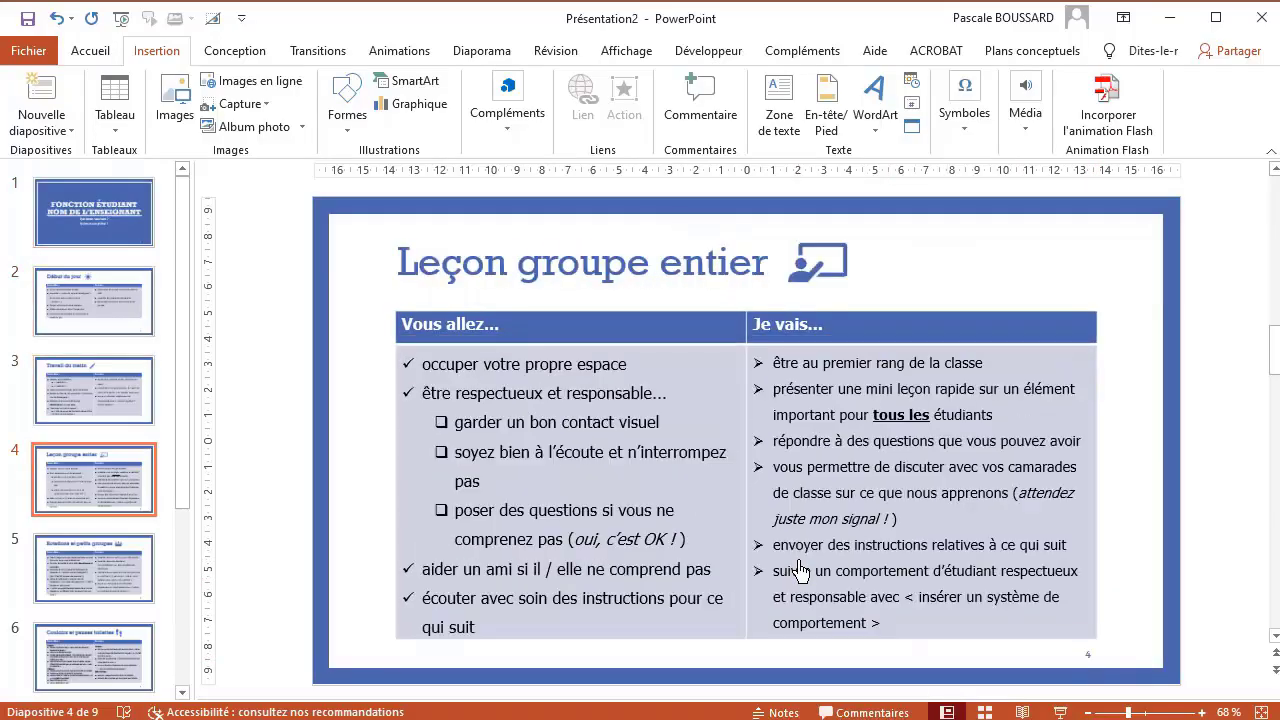
{"action": "scroll", "coordinate": [800, 570], "scroll_direction": "down", "scroll_amount": 1}
{"action": "scroll", "coordinate": [800, 570], "scroll_direction": "down", "scroll_amount": 1}
{"action": "scroll", "coordinate": [800, 570], "scroll_direction": "down", "scroll_amount": 1}
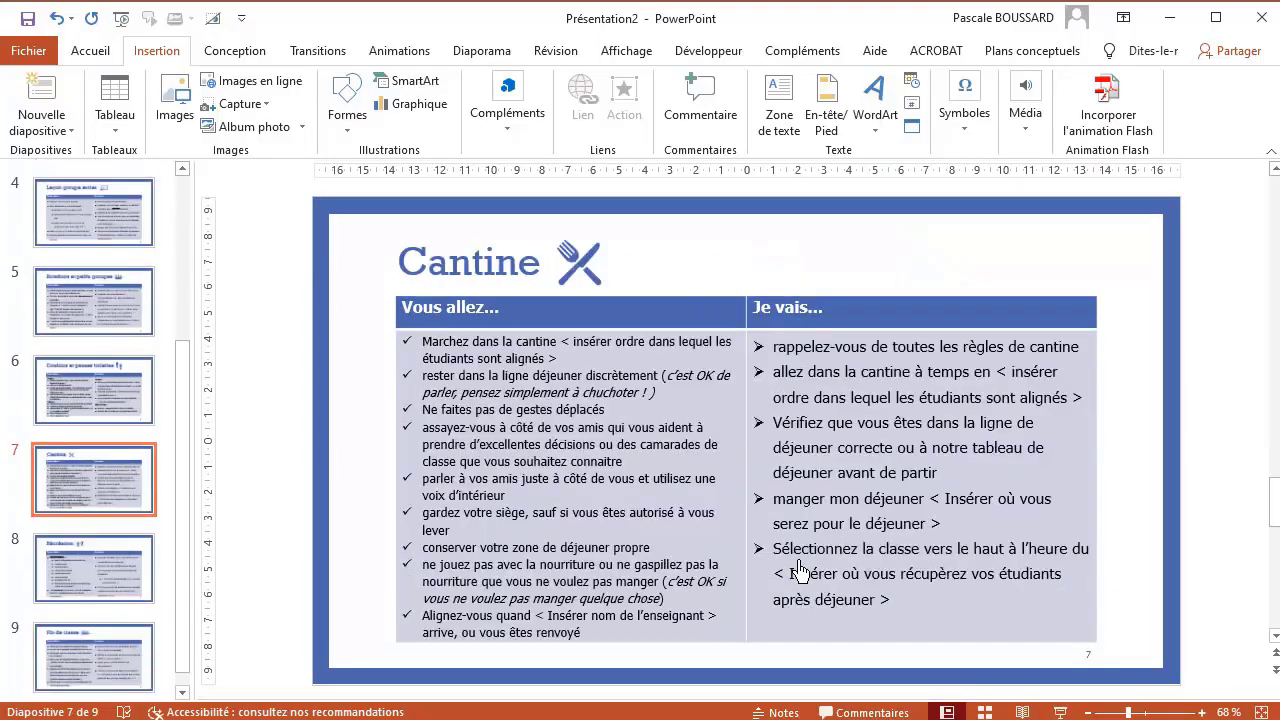
{"action": "scroll", "coordinate": [800, 570], "scroll_direction": "down", "scroll_amount": 1}
{"action": "scroll", "coordinate": [800, 570], "scroll_direction": "down", "scroll_amount": 1}
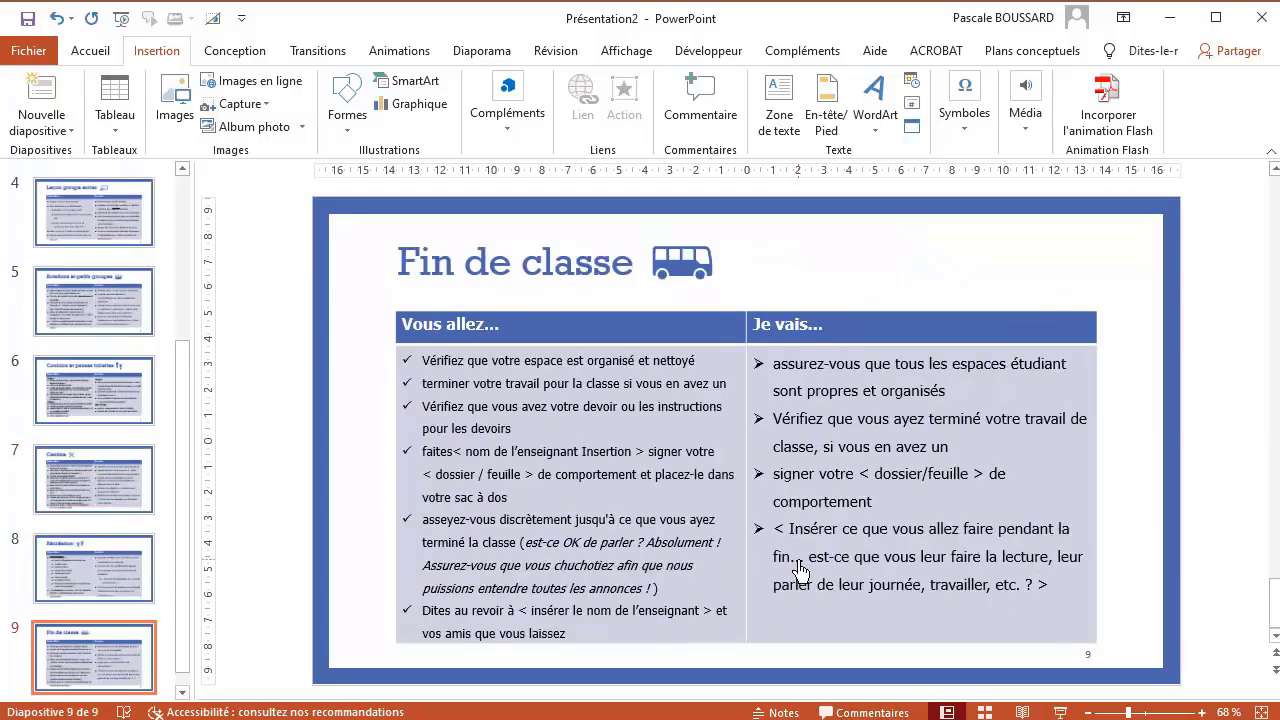
{"action": "scroll", "coordinate": [800, 570], "scroll_direction": "up", "scroll_amount": 3}
{"action": "scroll", "coordinate": [800, 570], "scroll_direction": "up", "scroll_amount": 1}
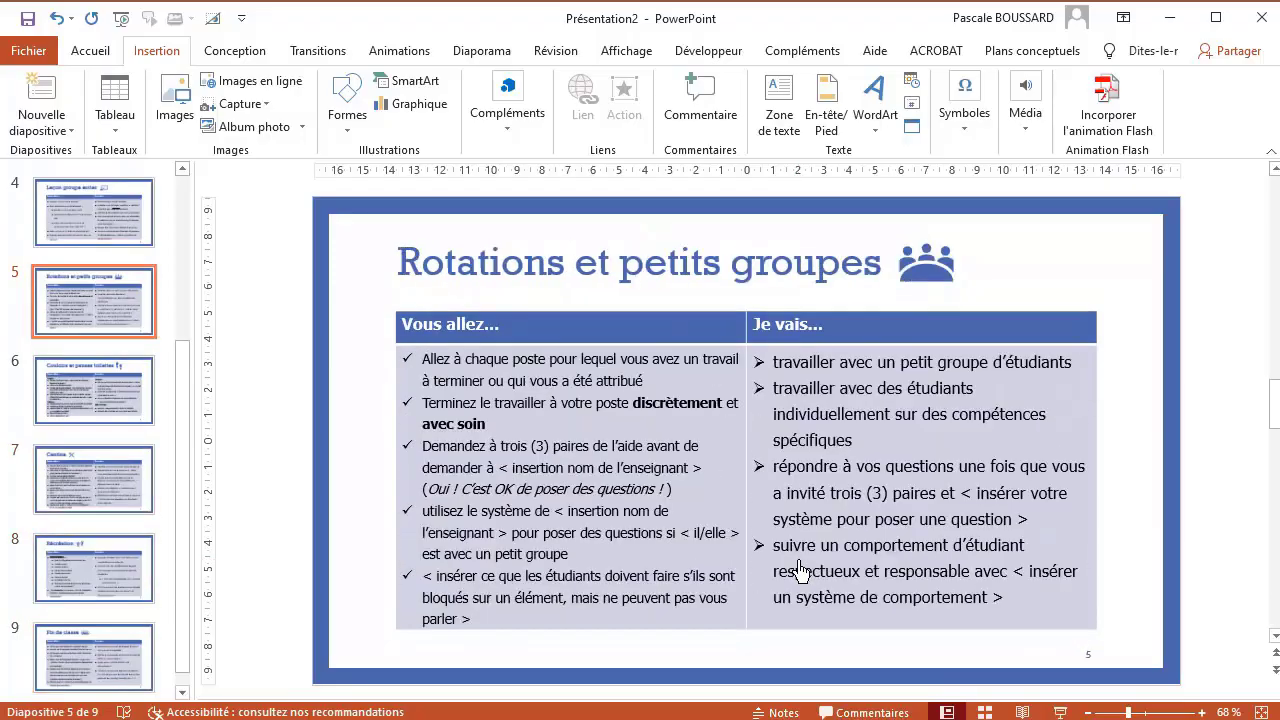
{"action": "scroll", "coordinate": [800, 570], "scroll_direction": "up", "scroll_amount": 1}
{"action": "scroll", "coordinate": [800, 570], "scroll_direction": "up", "scroll_amount": 2}
{"action": "scroll", "coordinate": [800, 570], "scroll_direction": "up", "scroll_amount": 1}
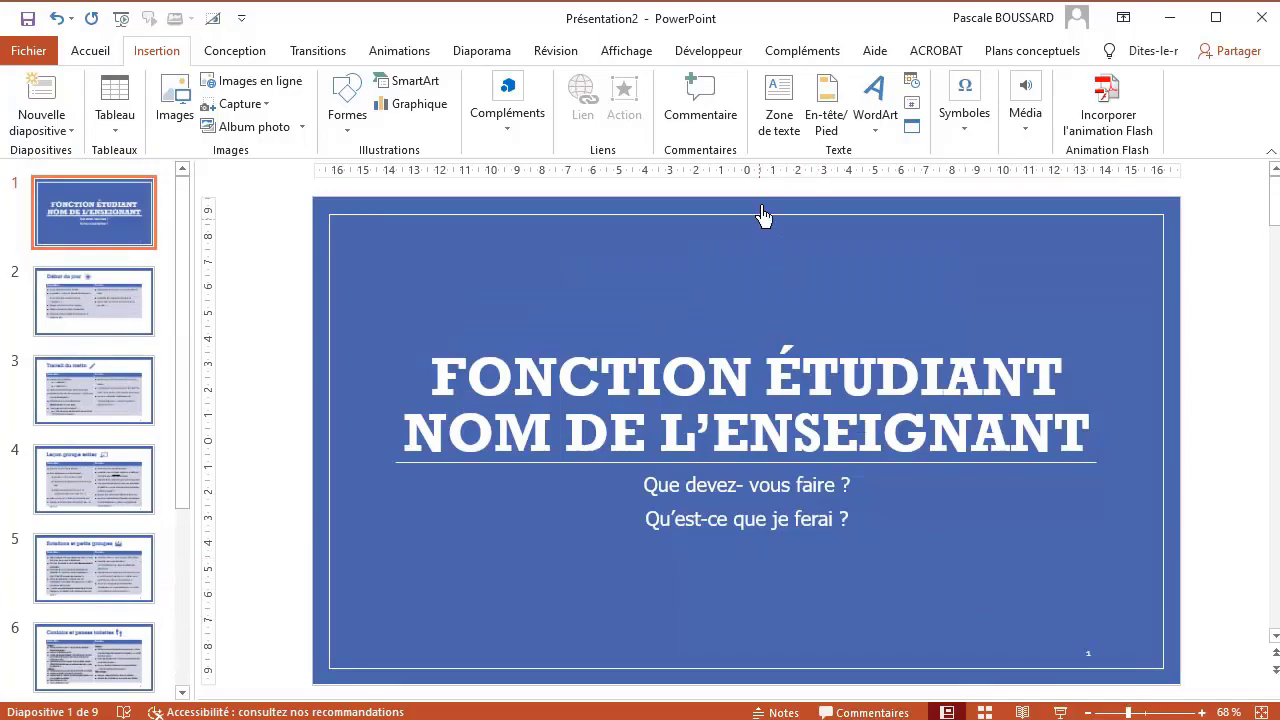
{"action": "left_click", "coordinate": [911, 103]}
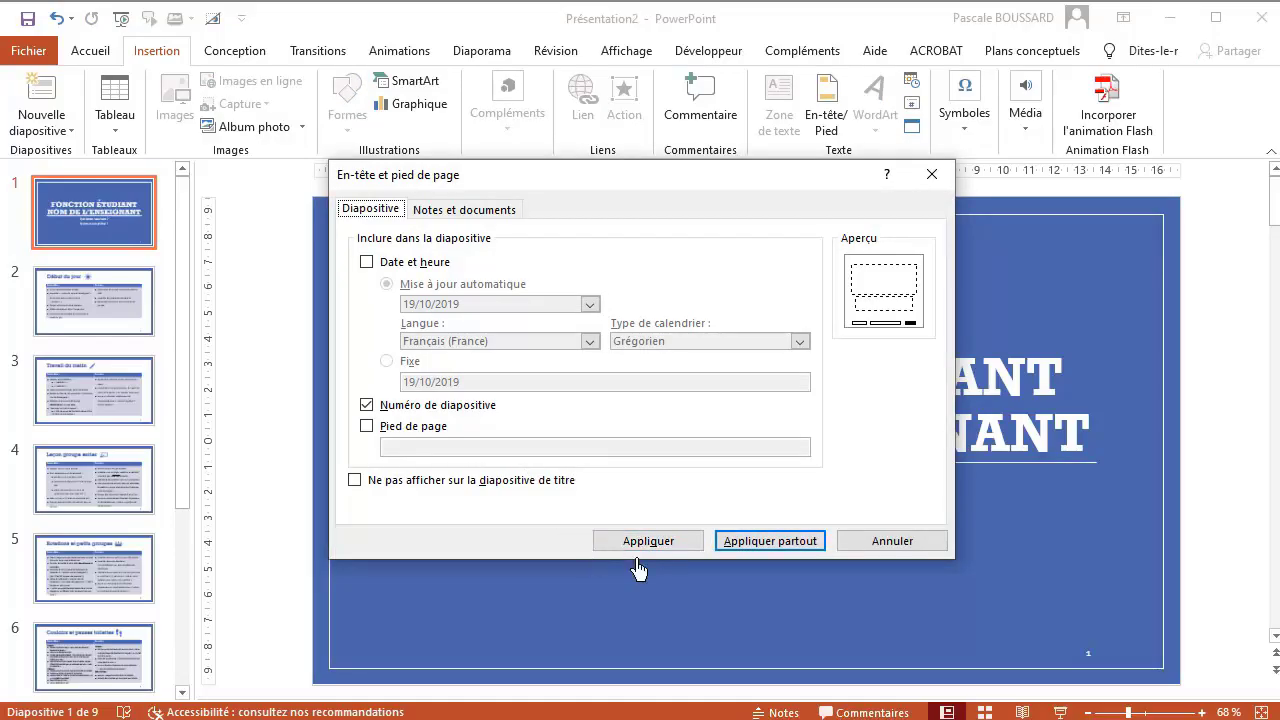
Step: Remove slide numbers from all slides, then add the number back to the title slide only
{"action": "left_click", "coordinate": [367, 405]}
{"action": "left_click", "coordinate": [753, 545]}
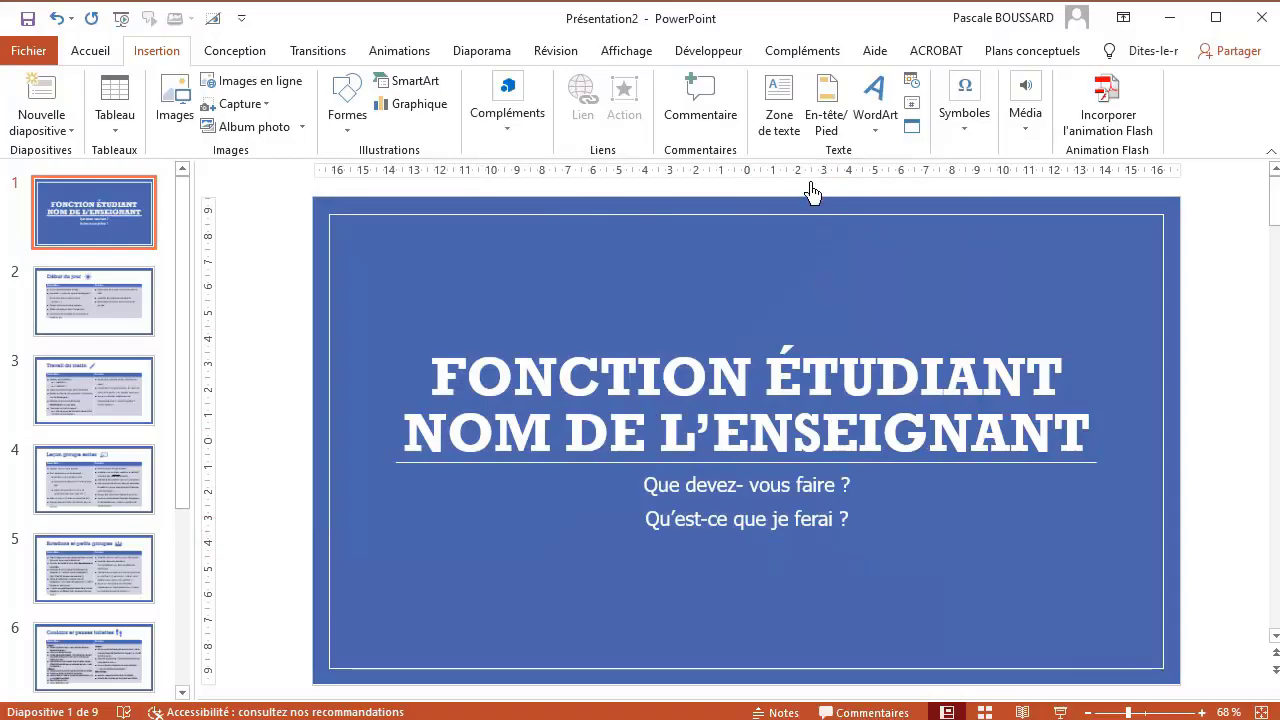
{"action": "left_click", "coordinate": [912, 106]}
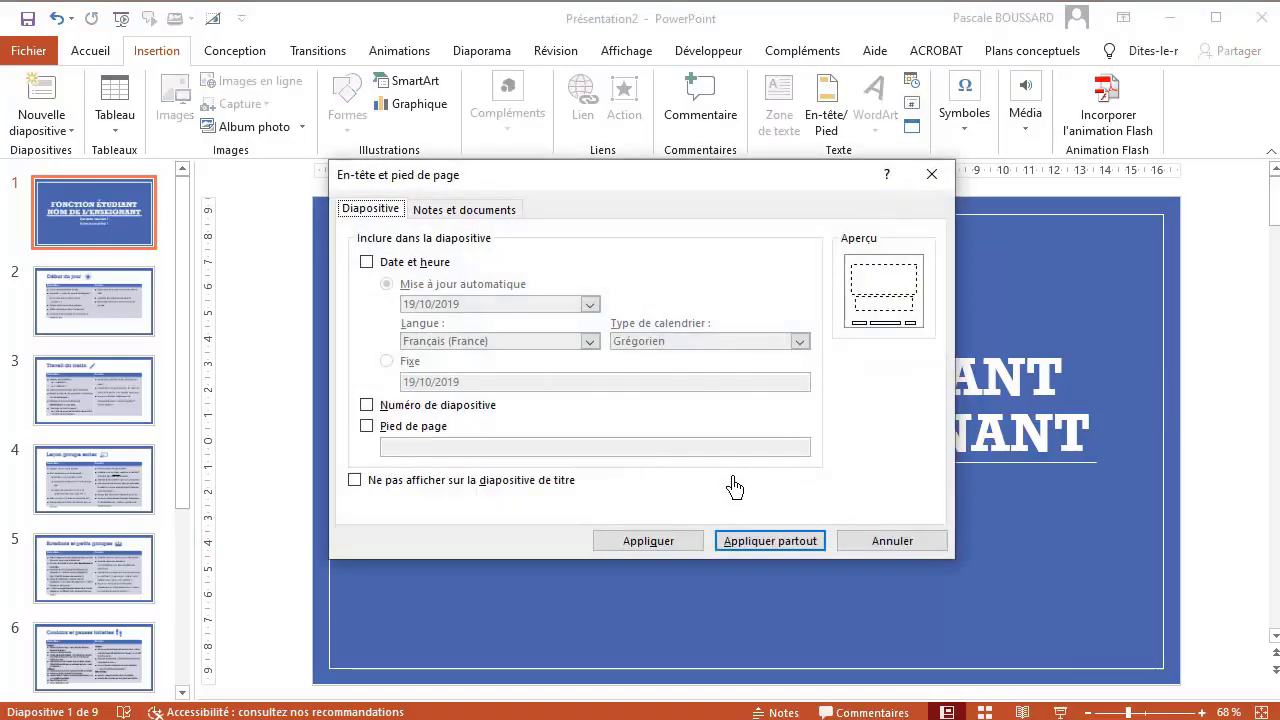
{"action": "left_click", "coordinate": [372, 404]}
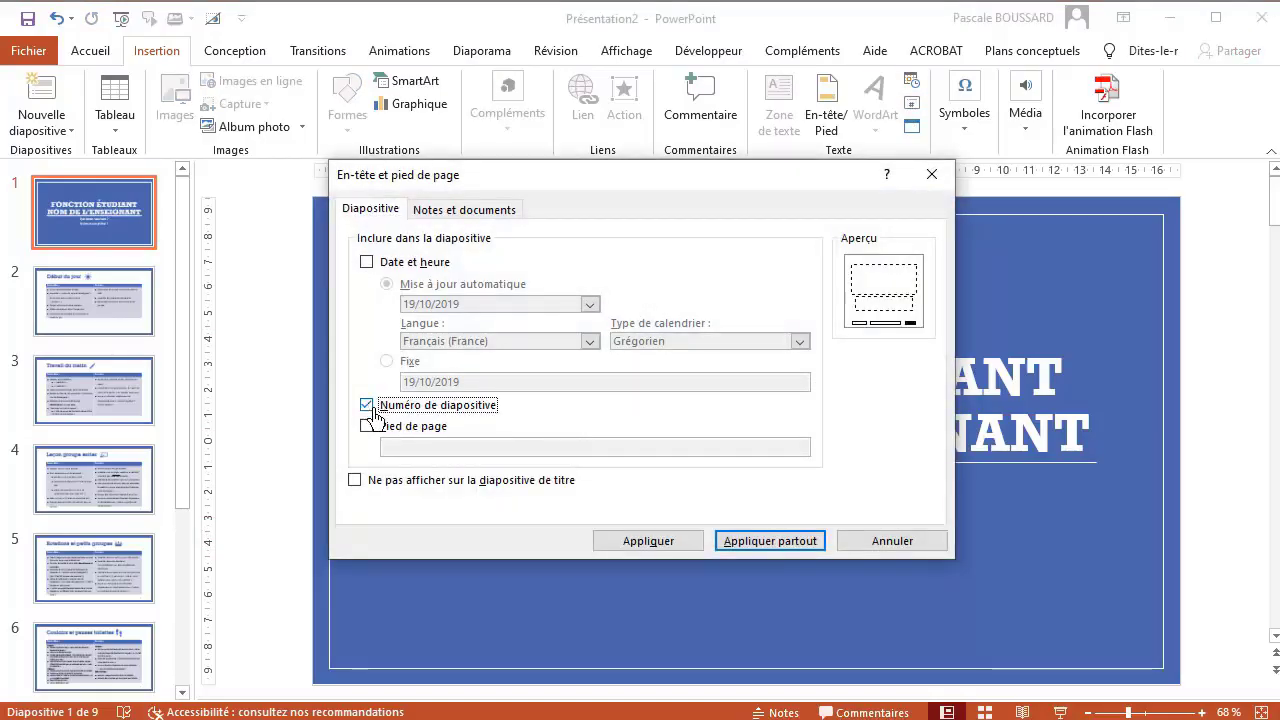
{"action": "left_click", "coordinate": [632, 541]}
{"action": "scroll", "coordinate": [630, 506], "scroll_direction": "down", "scroll_amount": 1}
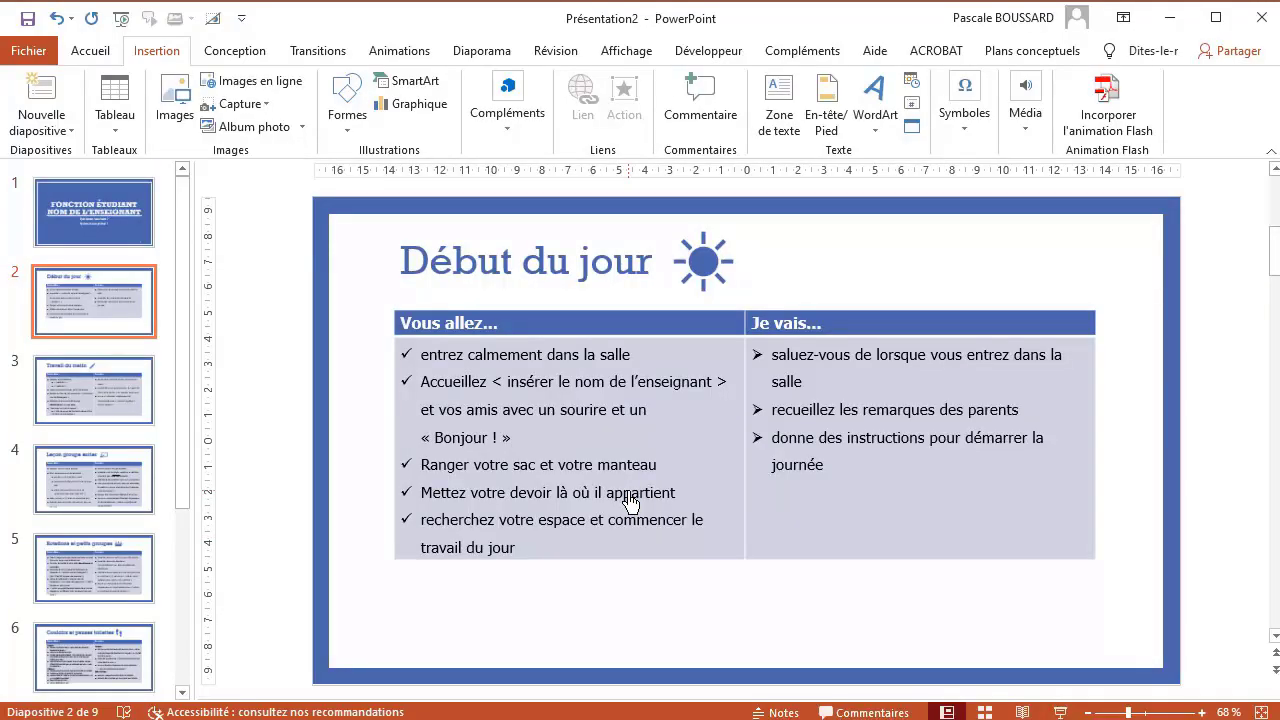
{"action": "scroll", "coordinate": [630, 501], "scroll_direction": "up", "scroll_amount": 1}
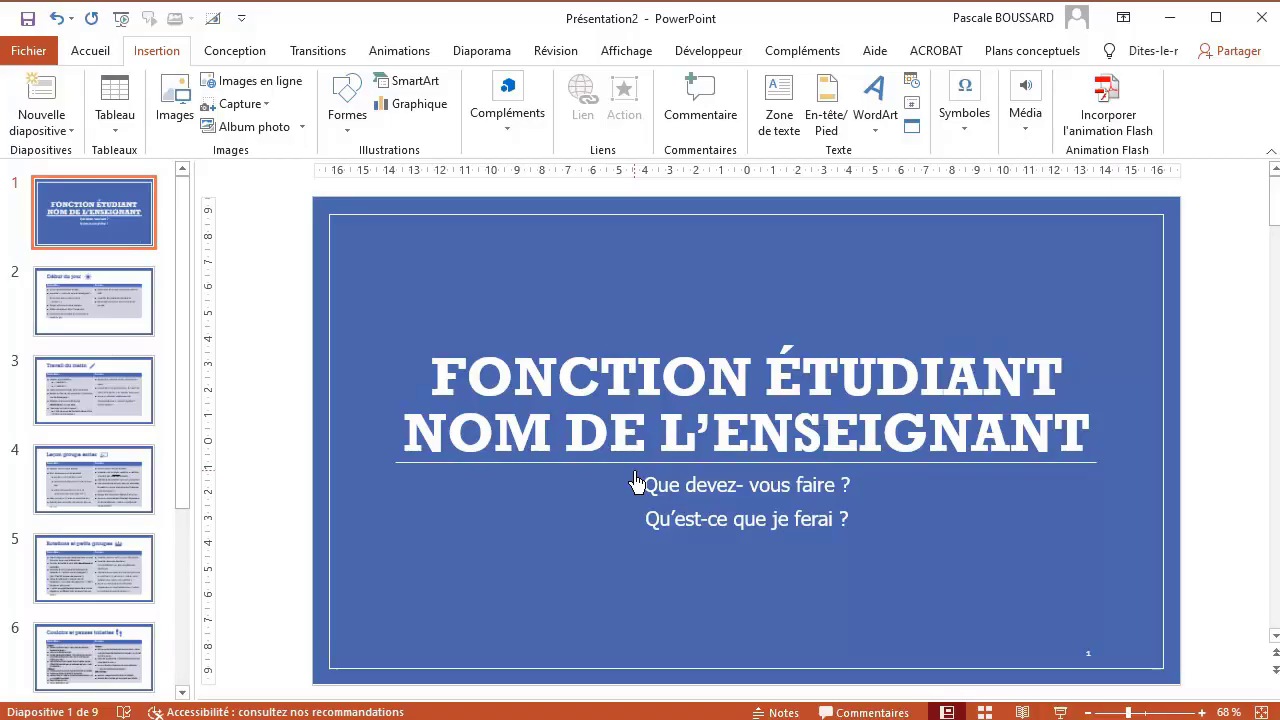
Step: Add the slide number to slide 4, Leçon groupe entier, only, then go to slide 2
{"action": "left_click", "coordinate": [90, 421]}
{"action": "left_click", "coordinate": [108, 500]}
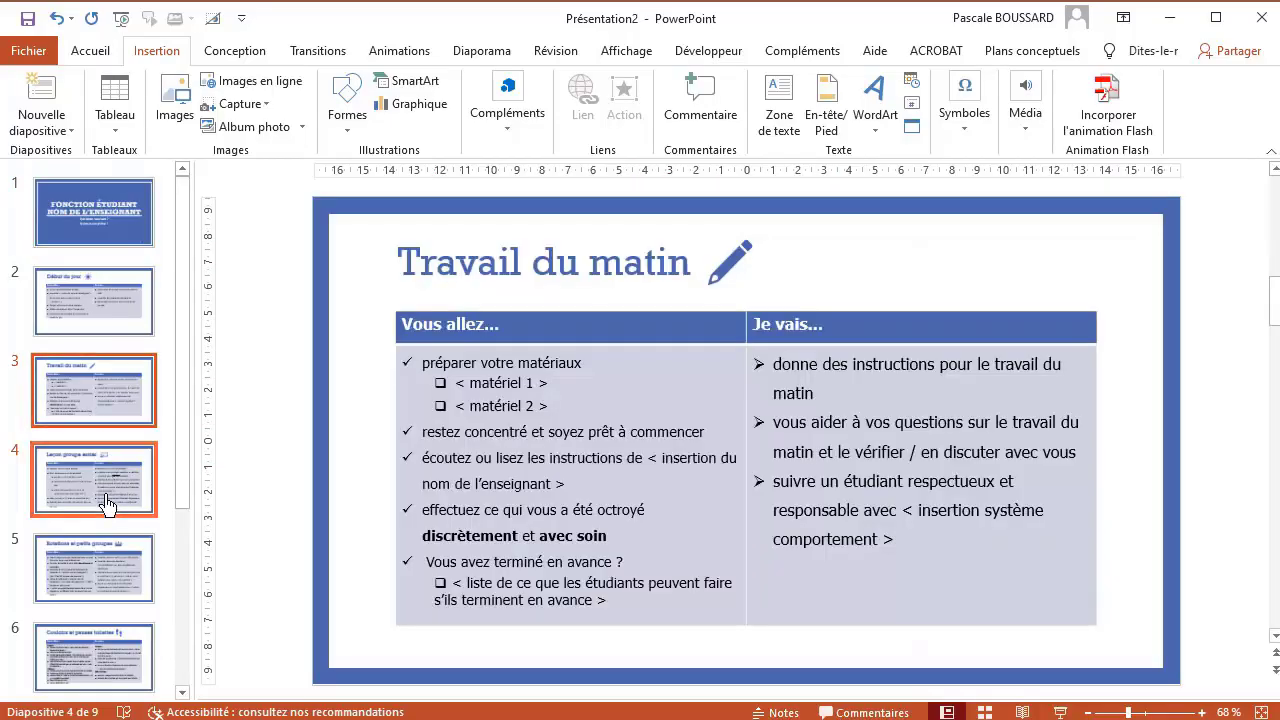
{"action": "left_click", "coordinate": [911, 106]}
{"action": "left_click", "coordinate": [366, 404]}
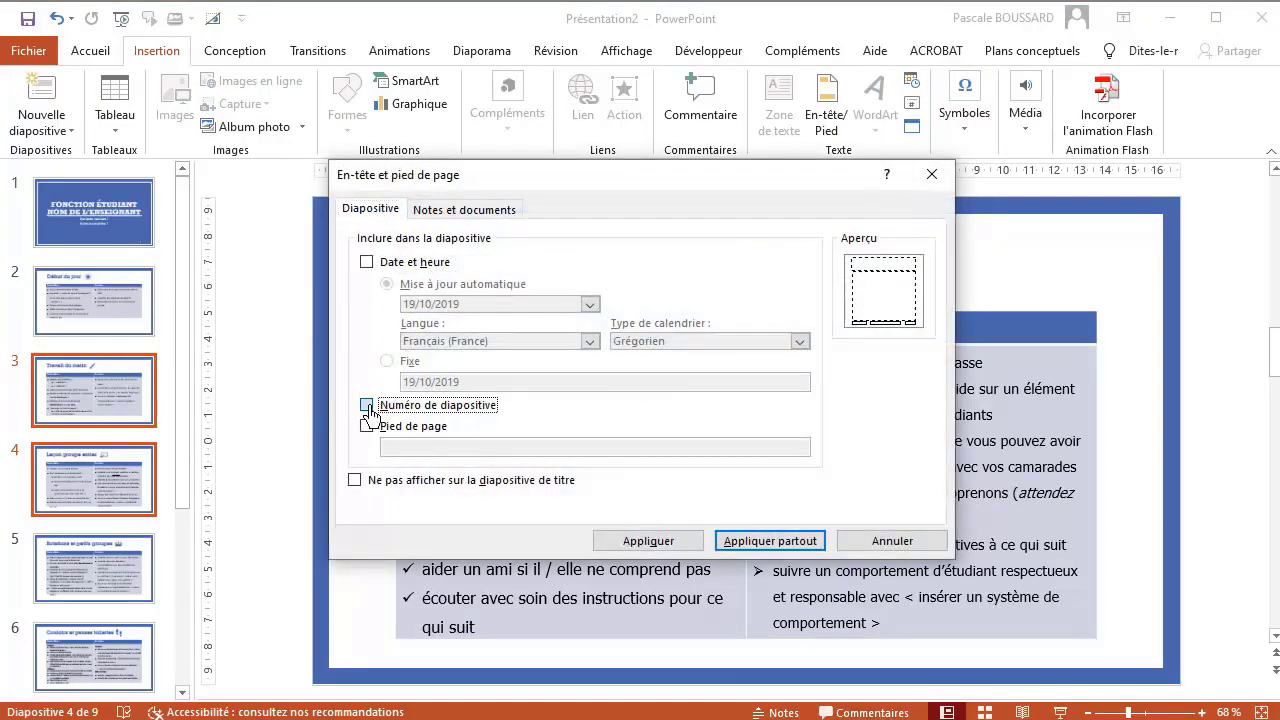
{"action": "left_click", "coordinate": [648, 541]}
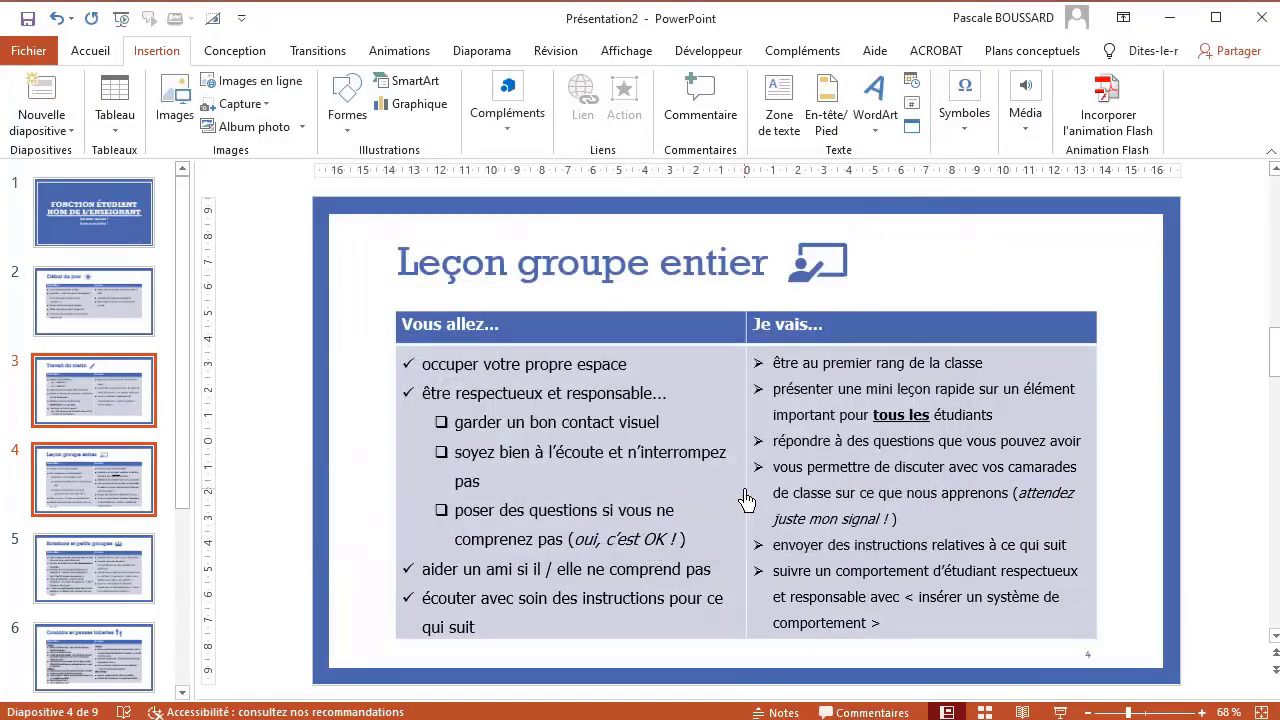
{"action": "left_click", "coordinate": [110, 402]}
{"action": "left_click", "coordinate": [108, 302]}
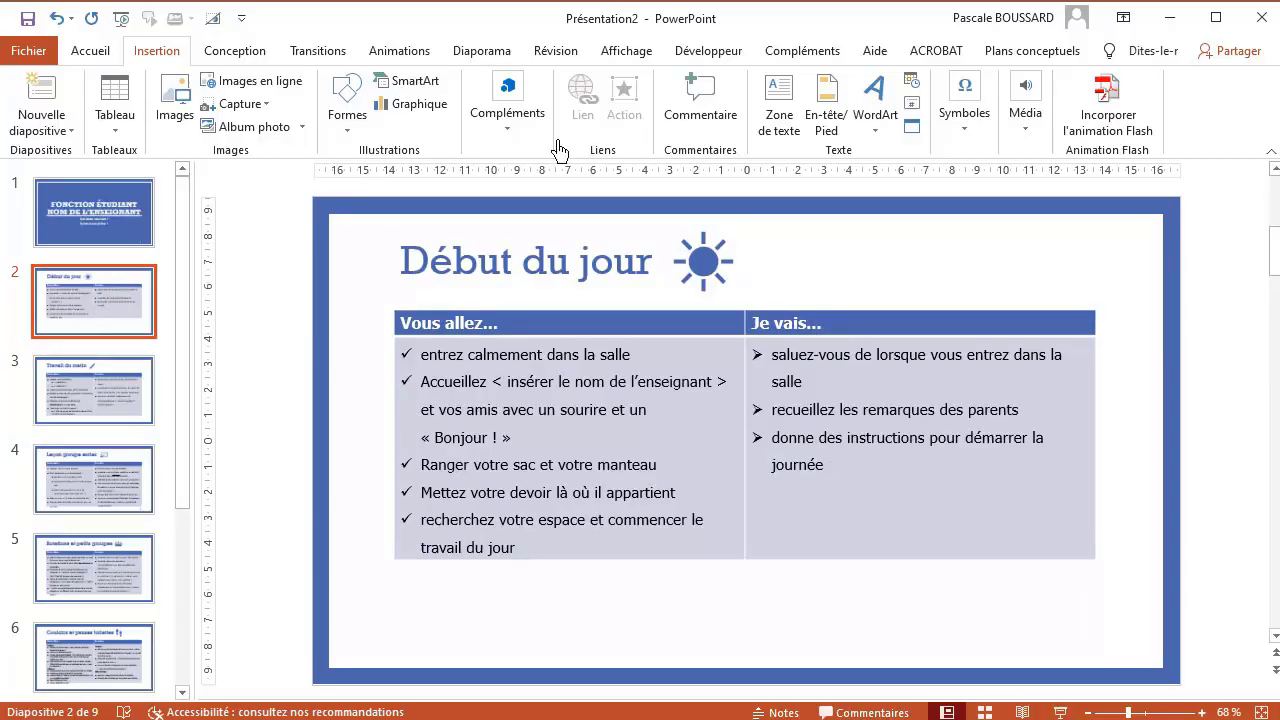
Step: Cancel the header and footer dialog for slide 2, then select slide 3's number placeholder
{"action": "left_click", "coordinate": [914, 108]}
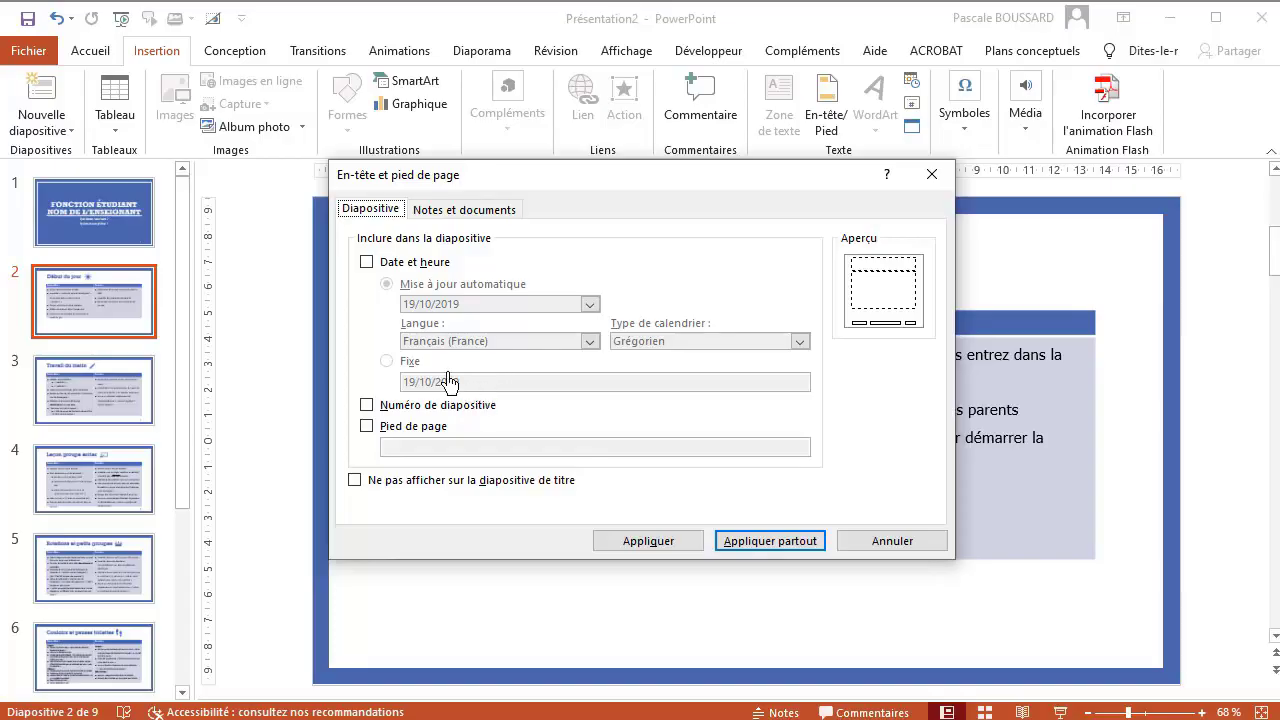
{"action": "left_click", "coordinate": [883, 549]}
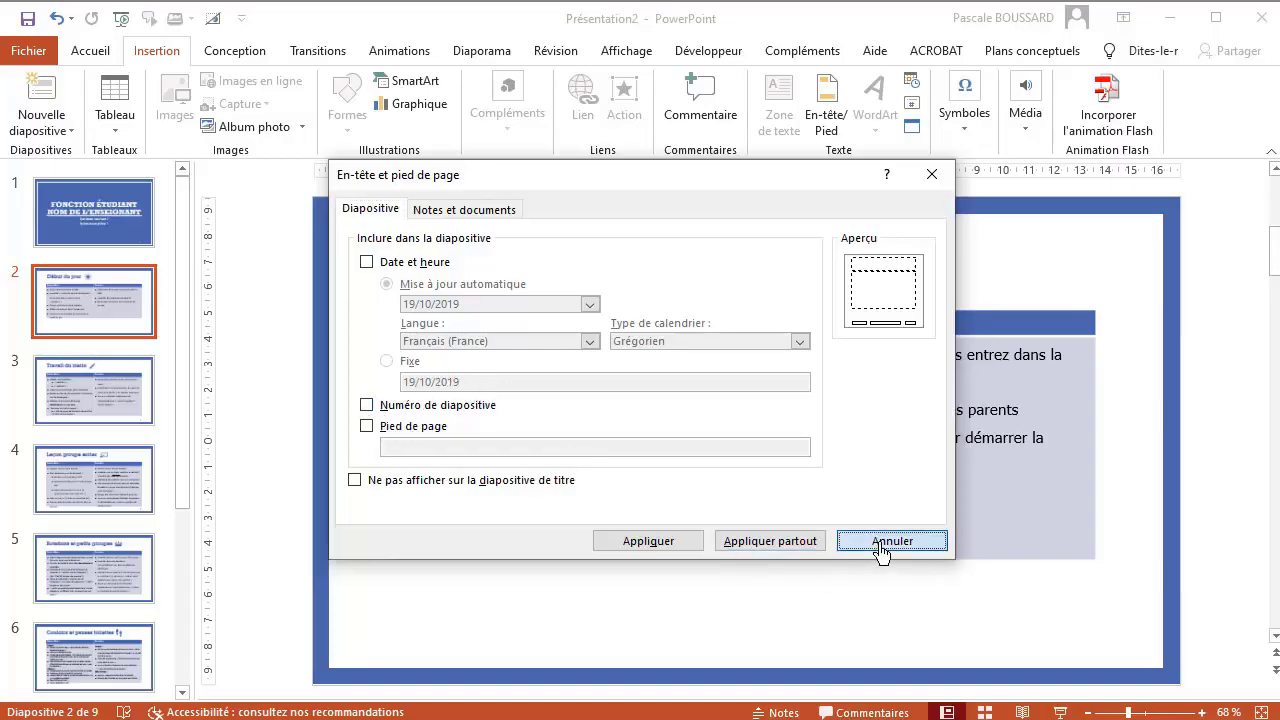
{"action": "left_click", "coordinate": [80, 418]}
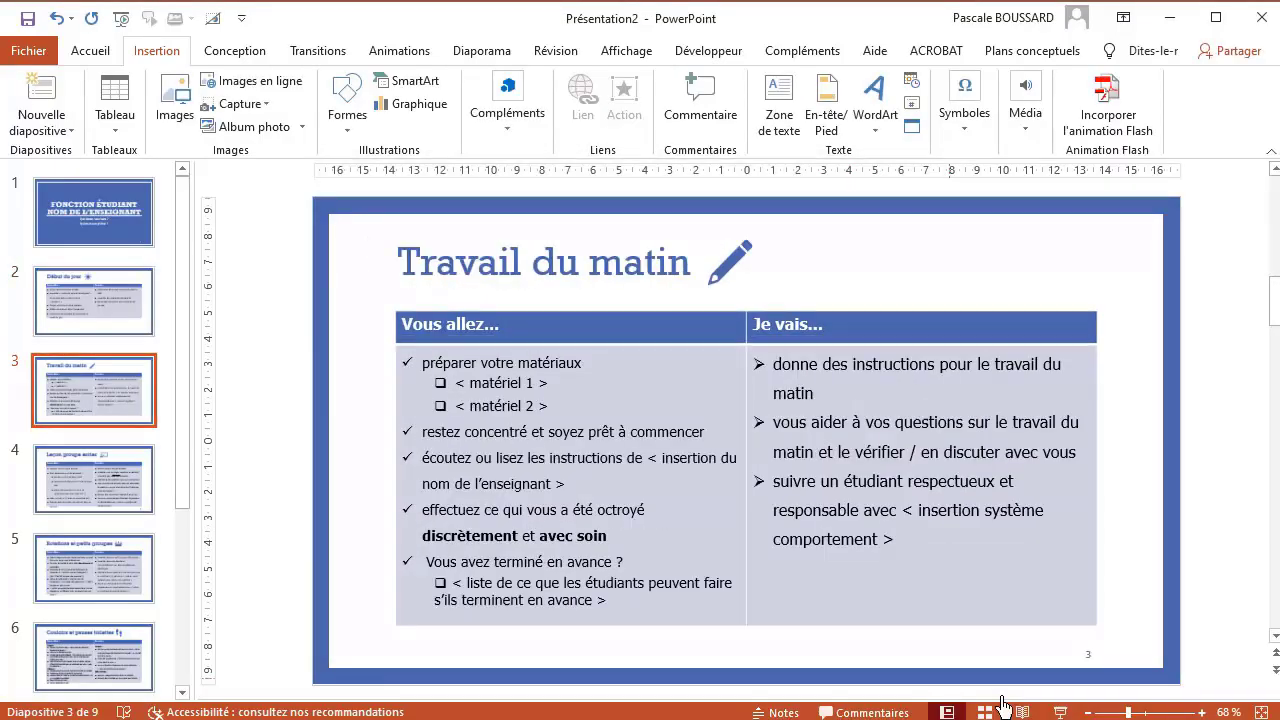
{"action": "left_click", "coordinate": [1078, 658]}
Step: Type 3 in slide 3's number box, then make it bold at 32 pt
{"action": "type", "text": "3"}
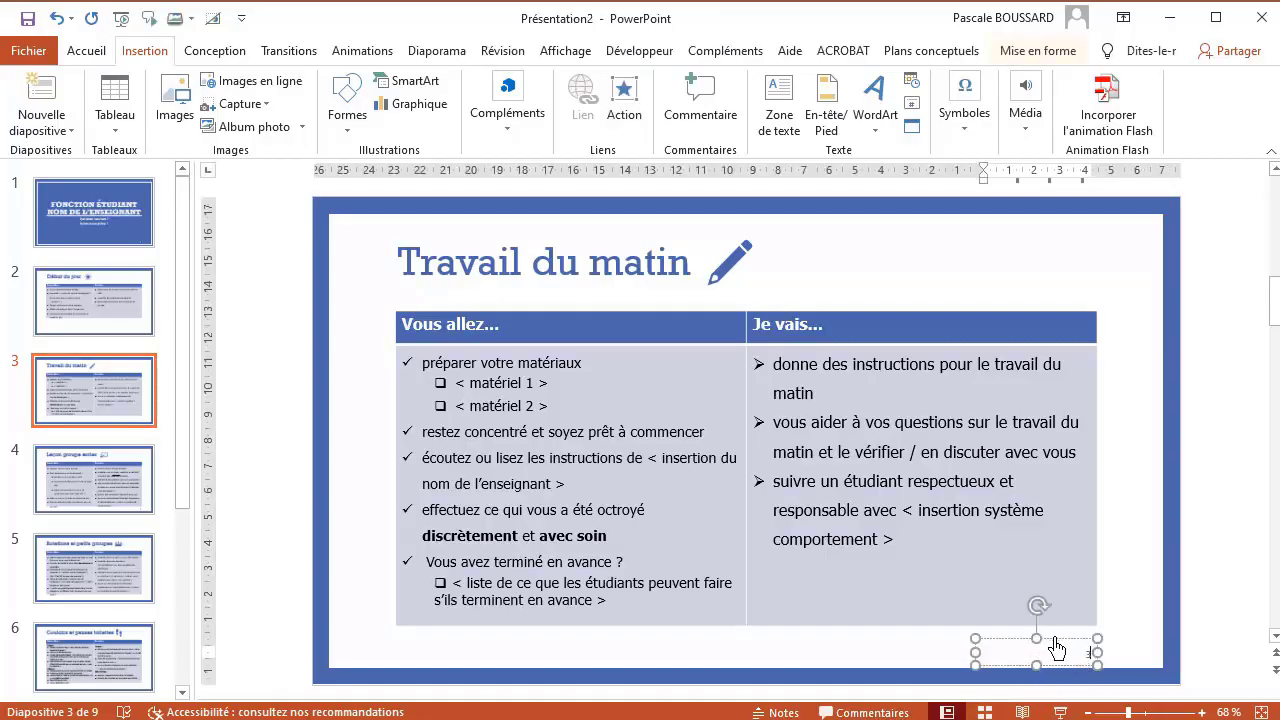
{"action": "key", "text": "Escape"}
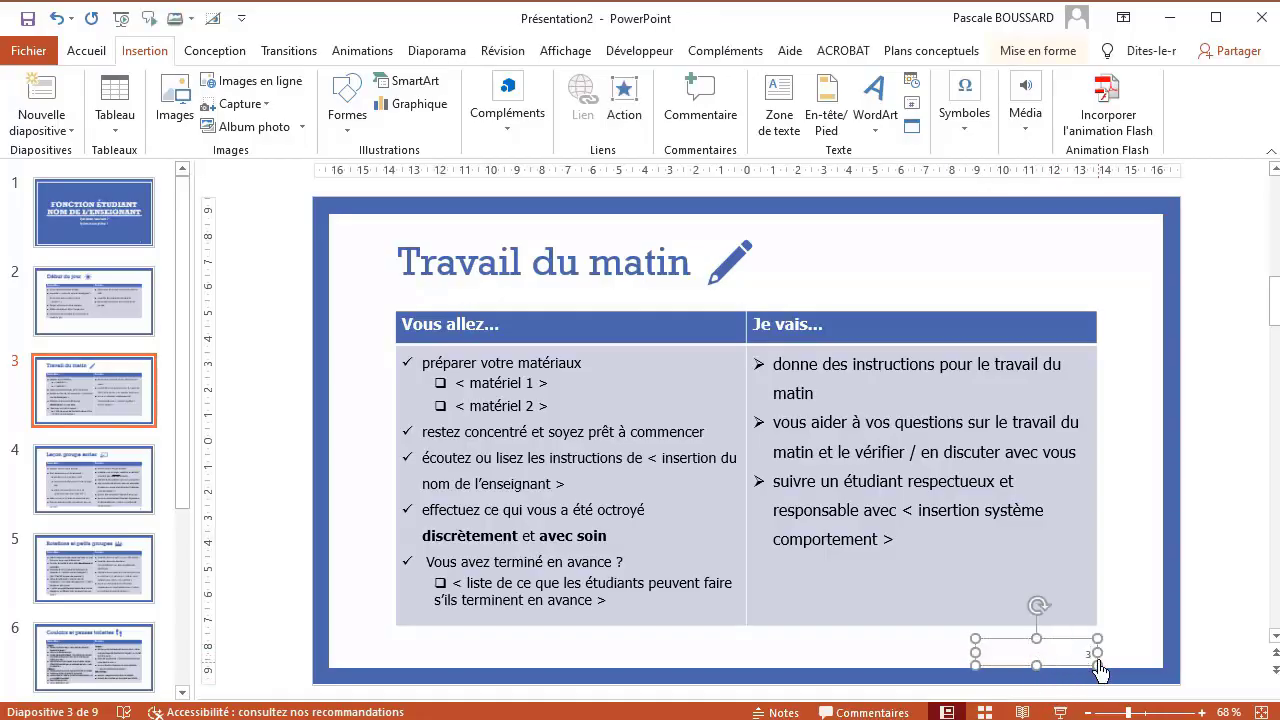
{"action": "left_click", "coordinate": [1089, 660]}
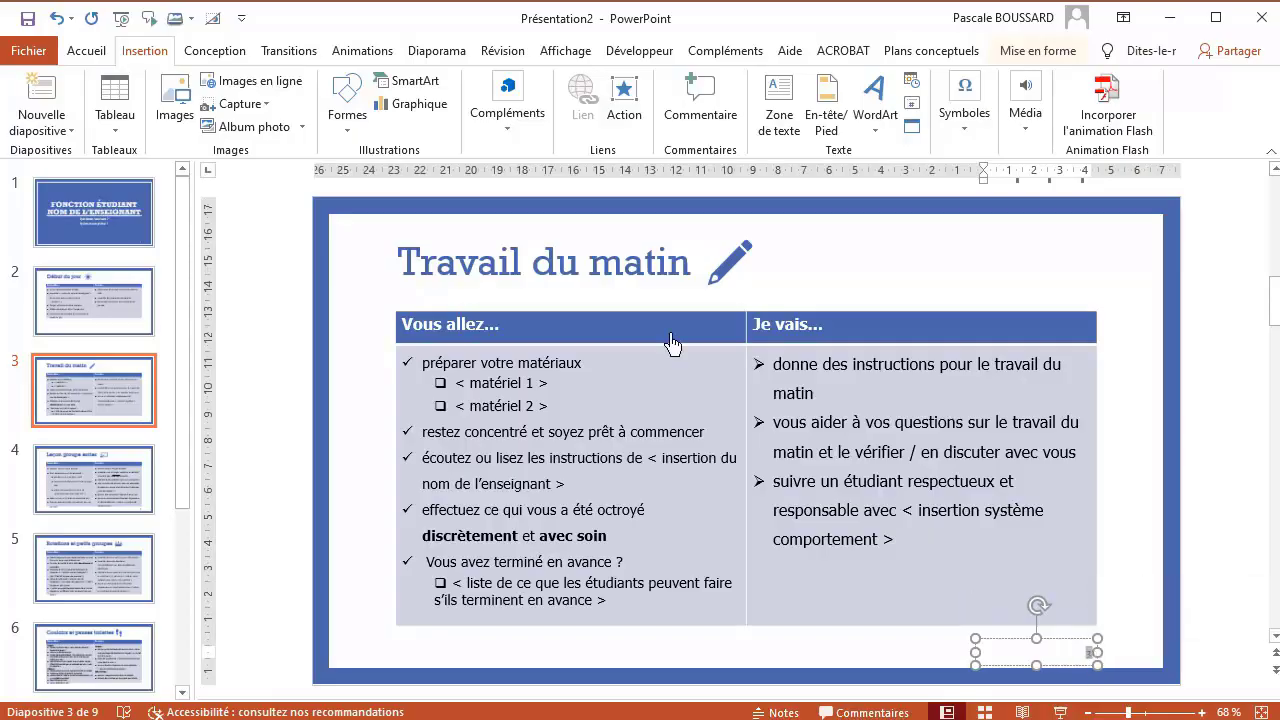
{"action": "left_click", "coordinate": [82, 52]}
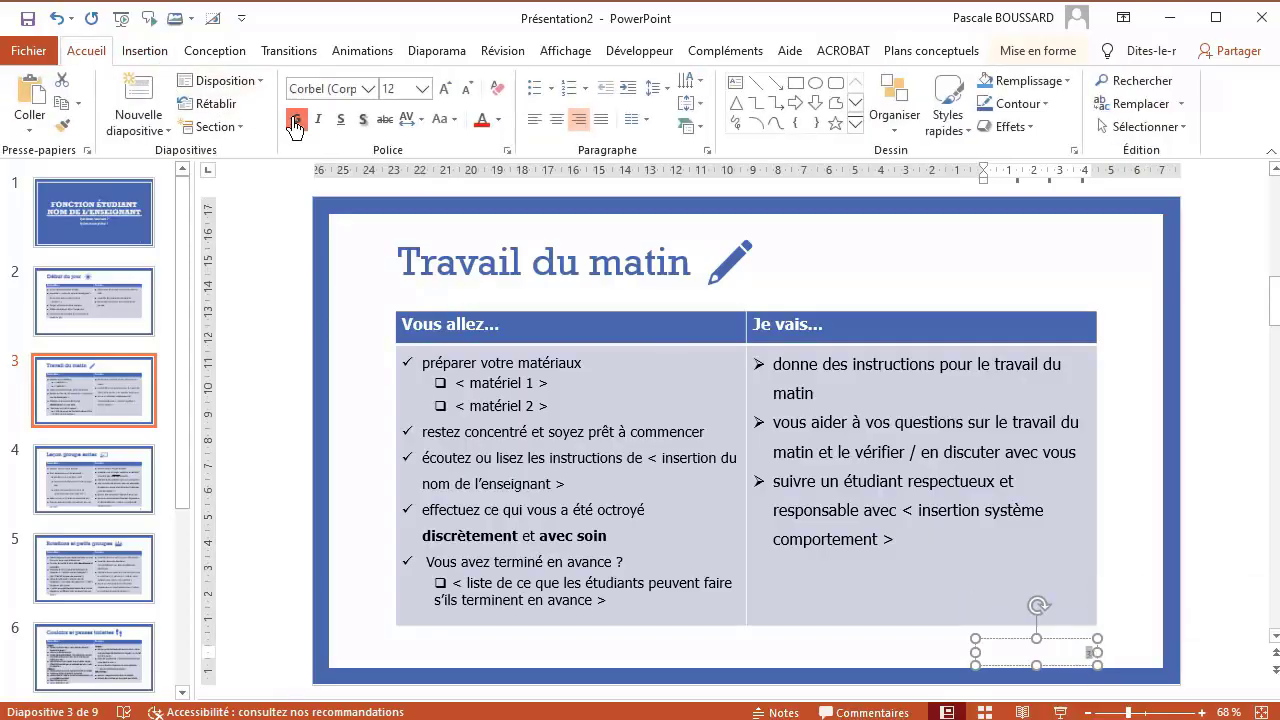
{"action": "left_click", "coordinate": [445, 92]}
{"action": "left_click", "coordinate": [445, 92]}
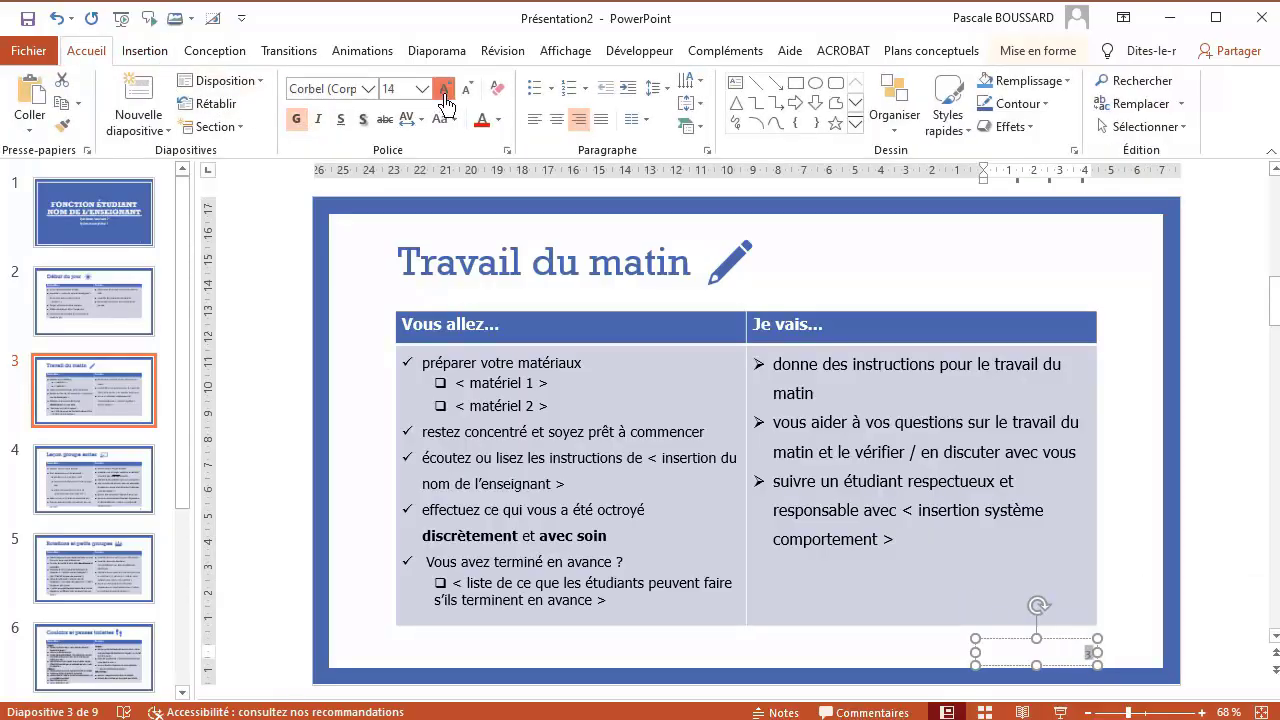
{"action": "left_click", "coordinate": [445, 92]}
{"action": "left_click", "coordinate": [445, 92]}
{"action": "left_click", "coordinate": [445, 92]}
{"action": "left_click", "coordinate": [445, 92]}
{"action": "left_click", "coordinate": [445, 100]}
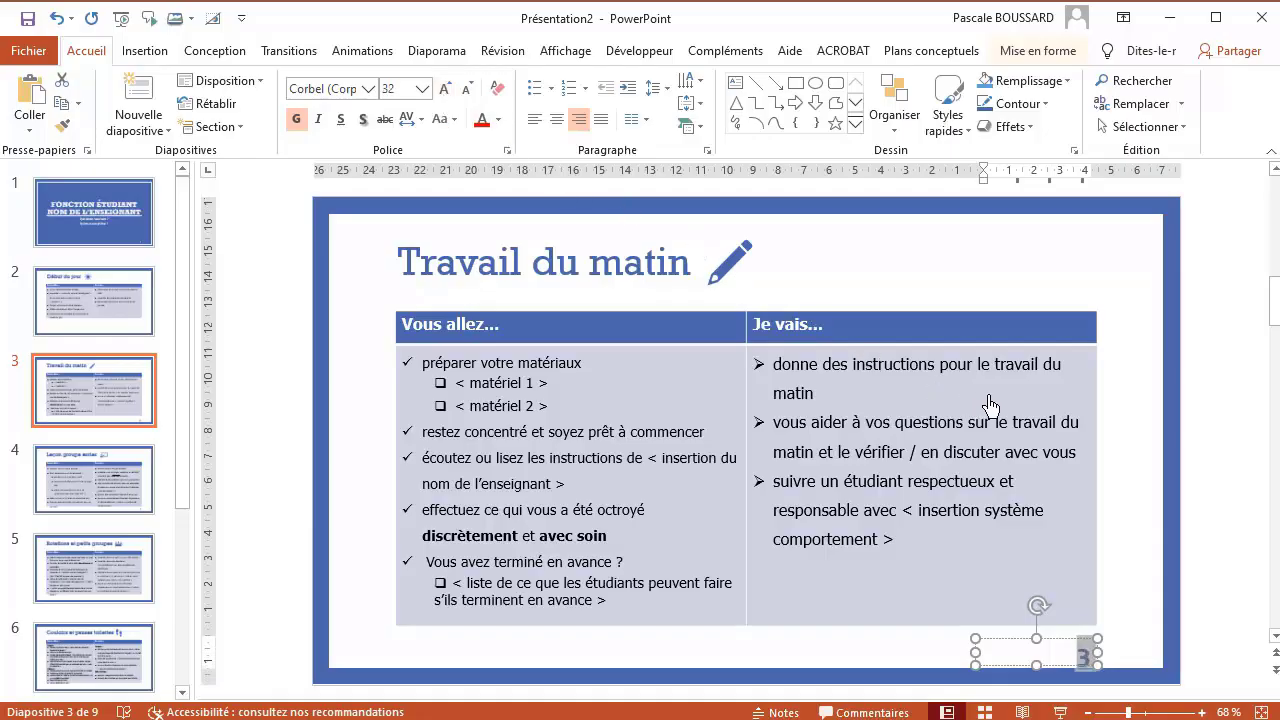
{"action": "left_click", "coordinate": [1128, 444]}
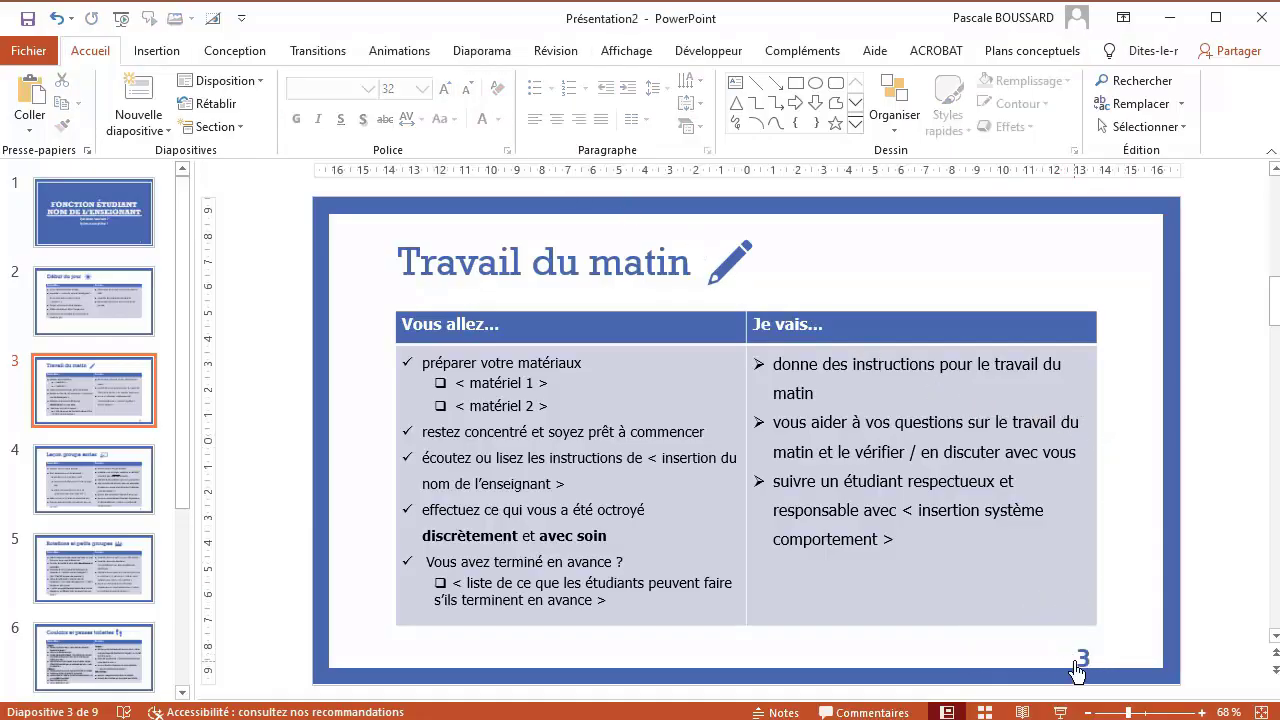